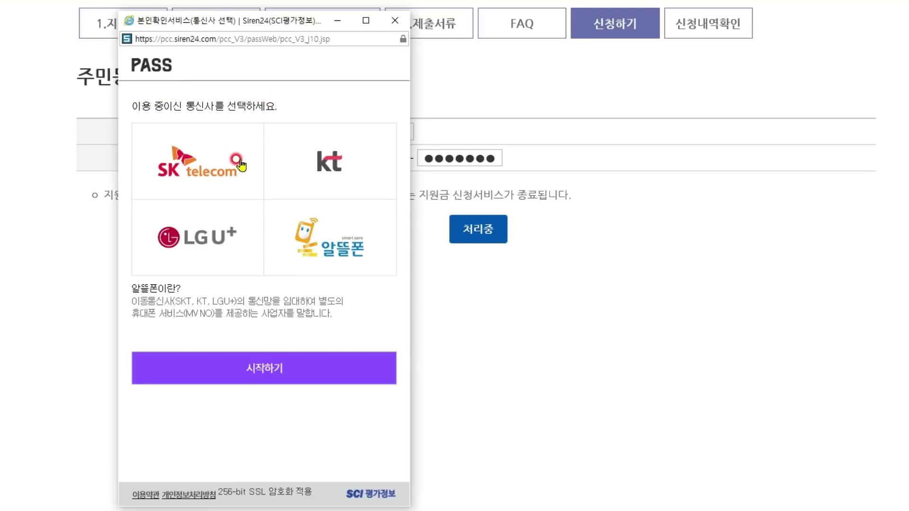
Choose LG U+ as the carrier and agree to all consent items to start PASS verification
left_click(222, 250)
left_click(138, 349)
left_click(138, 371)
left_click(138, 398)
left_click(271, 348)
left_click(270, 371)
left_click(289, 437)
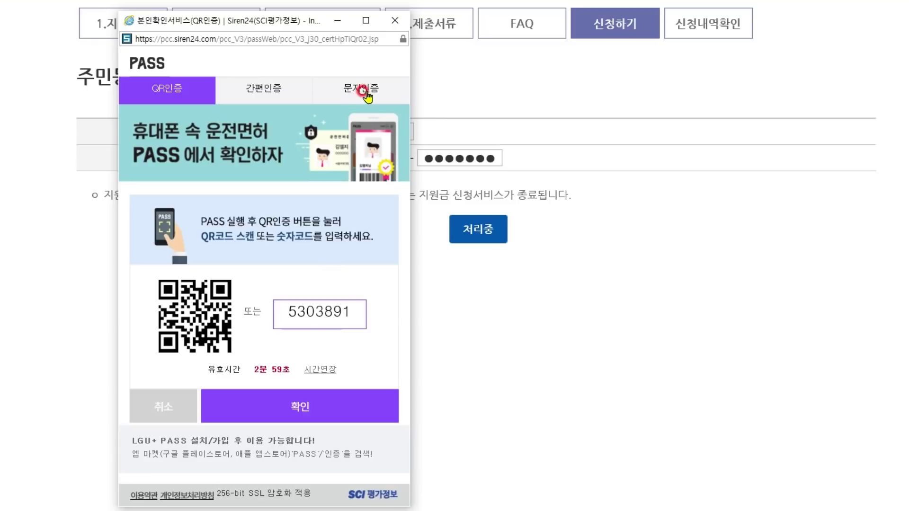
Switch to SMS verification, fill in the details and security-number captcha, and request a code
left_click(367, 95)
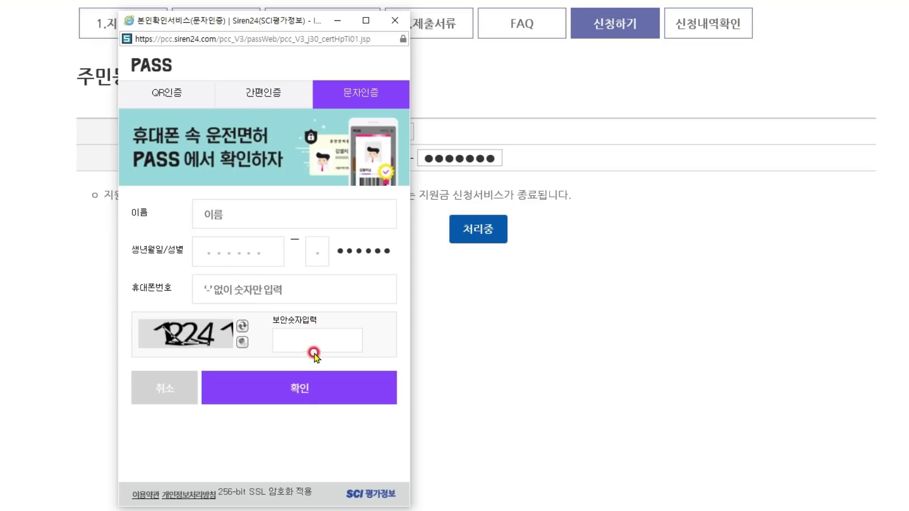
left_click(267, 381)
left_click(242, 326)
left_click(241, 326)
left_click(255, 327)
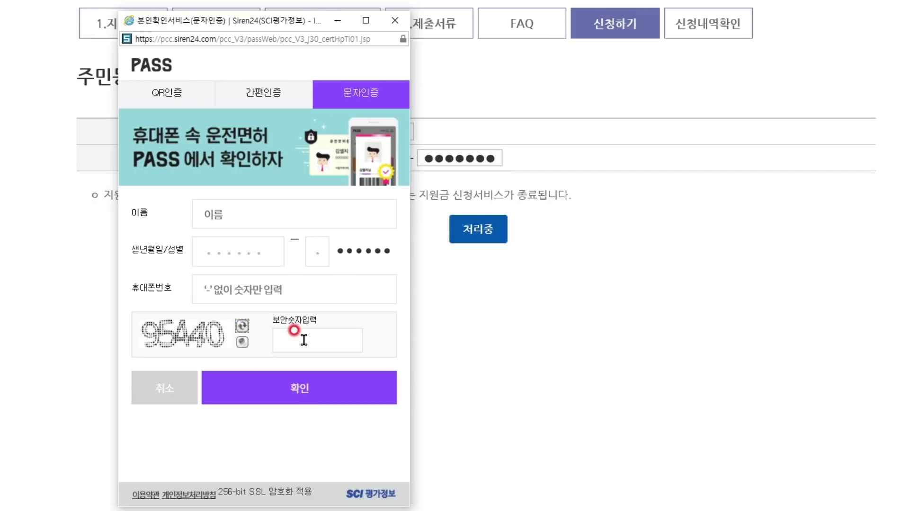
left_click(246, 327)
left_click(278, 323)
left_click(287, 340)
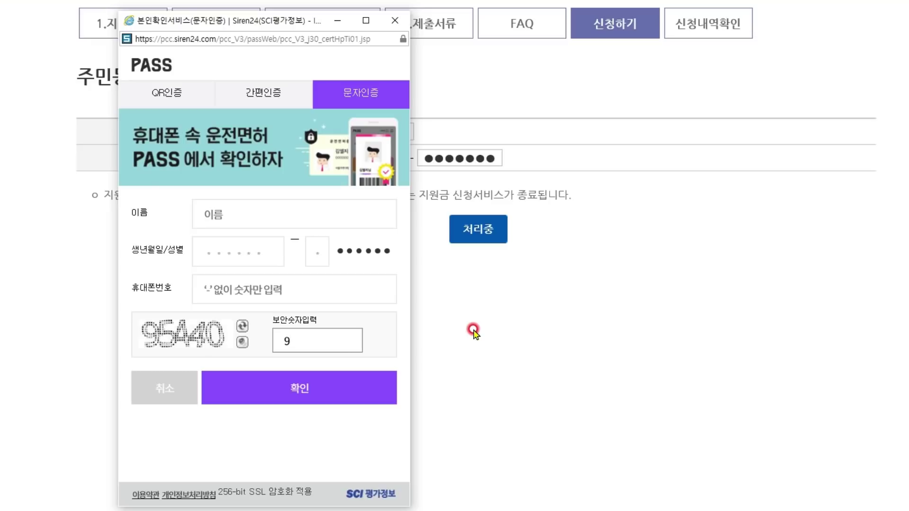
left_click(220, 220)
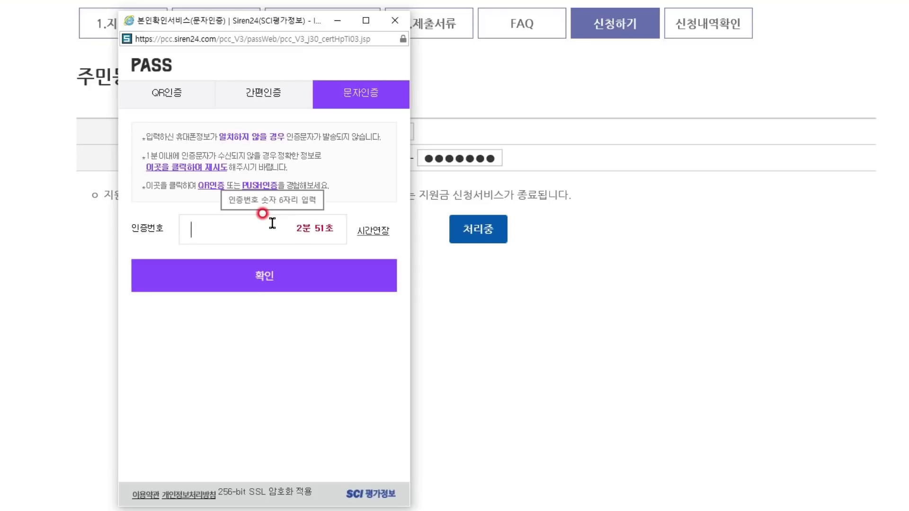
Enter the received SMS verification code, confirm it, and dismiss the success notices
left_click(272, 275)
left_click(246, 307)
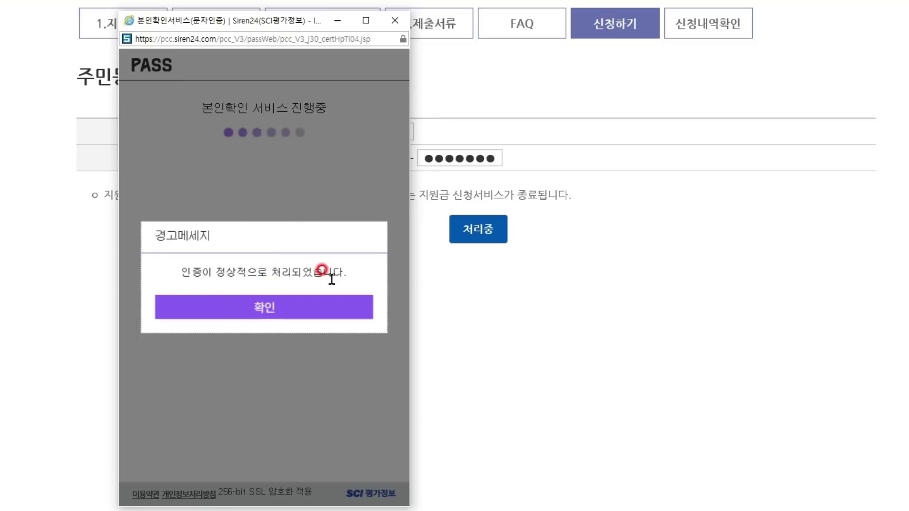
left_click(304, 307)
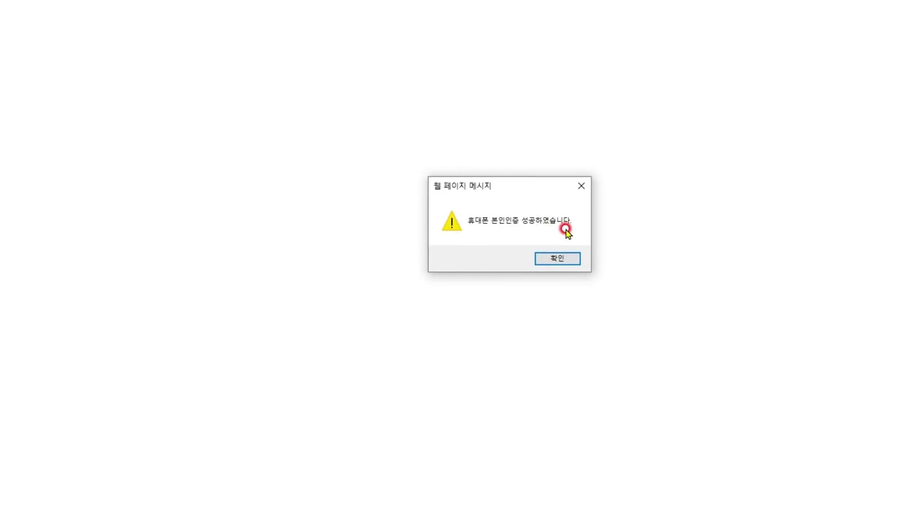
left_click(550, 258)
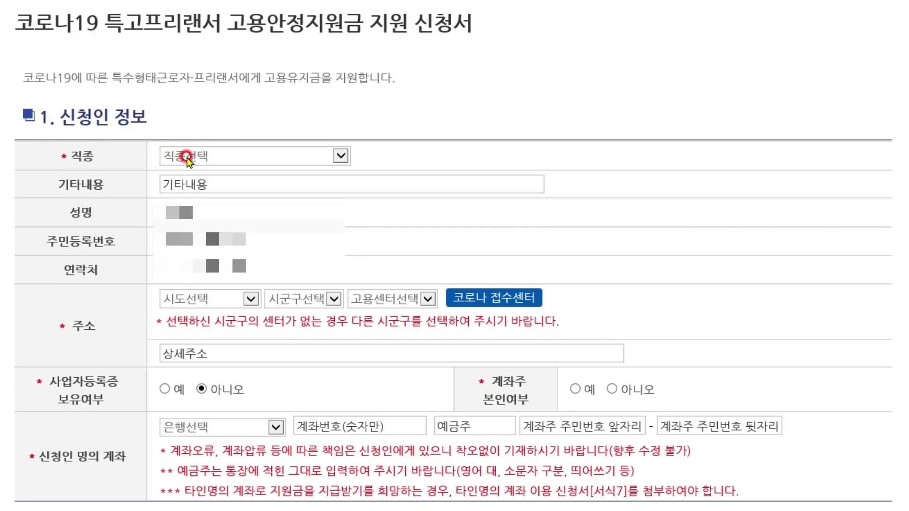
Set the occupation to 기타 with 방과후강사 and 초등학교방과후강사 as the details
left_click(231, 156)
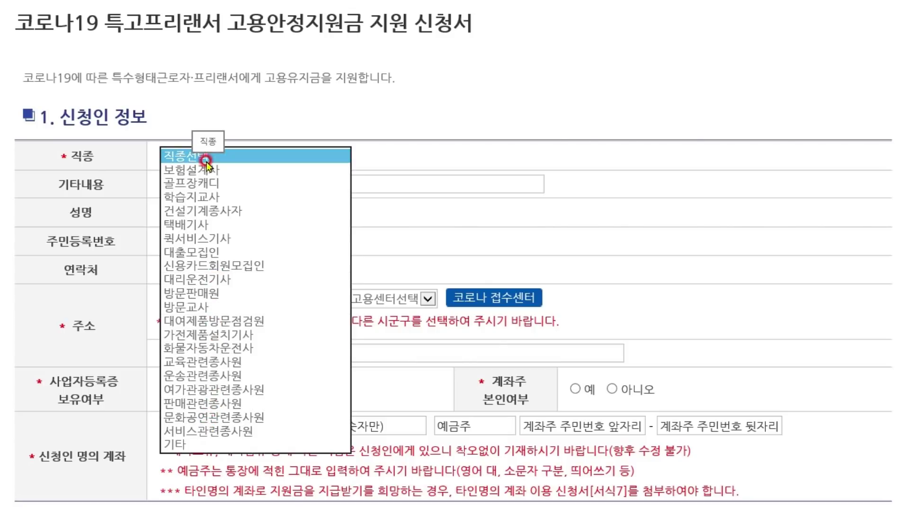
left_click(181, 443)
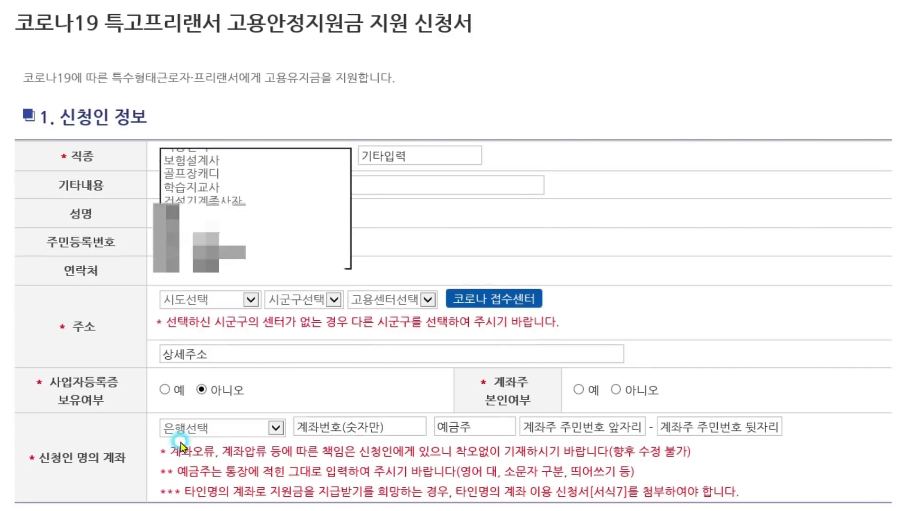
left_click(457, 158)
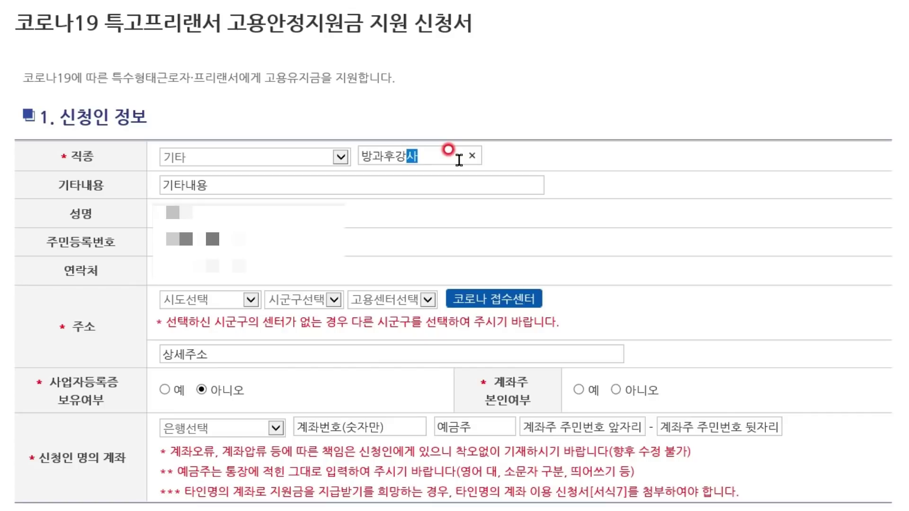
left_click(409, 186)
type("초등학교방과후강사")
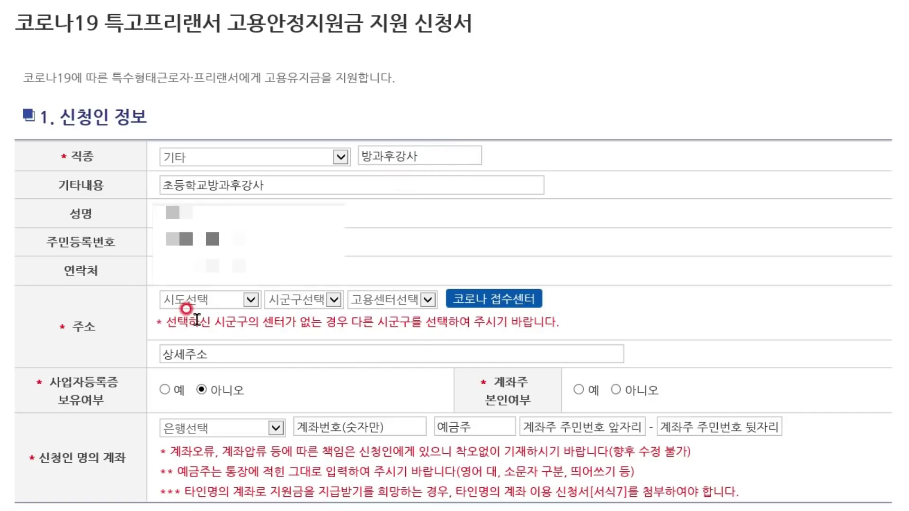
Set the region to 서울특별시 중랑구 and mark the account holder as not the applicant
left_click(240, 300)
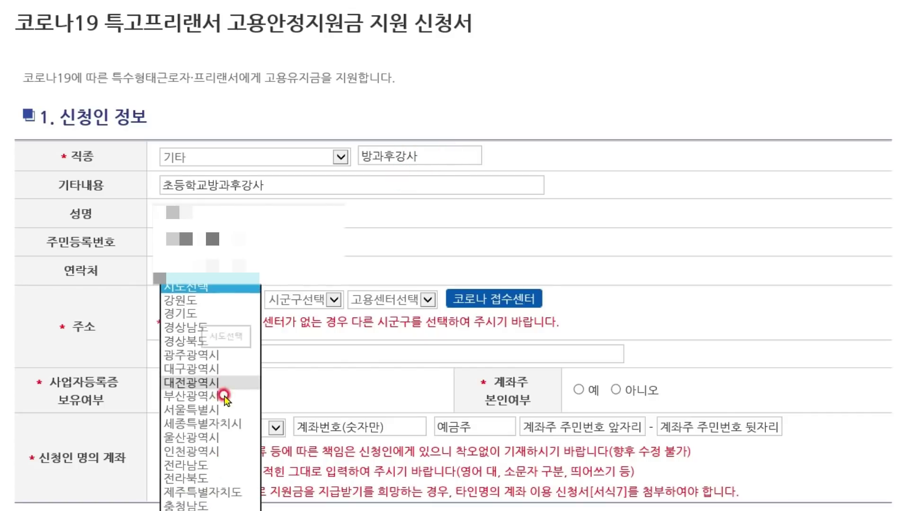
left_click(214, 406)
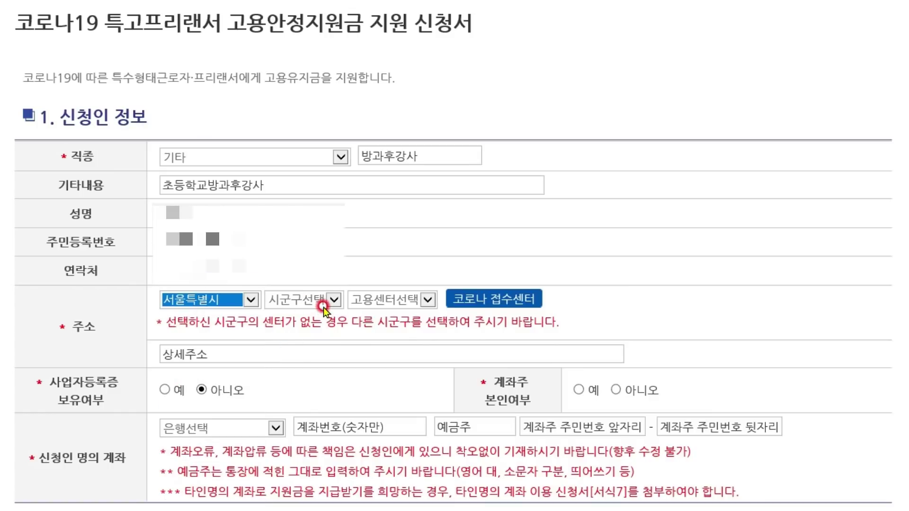
left_click(323, 307)
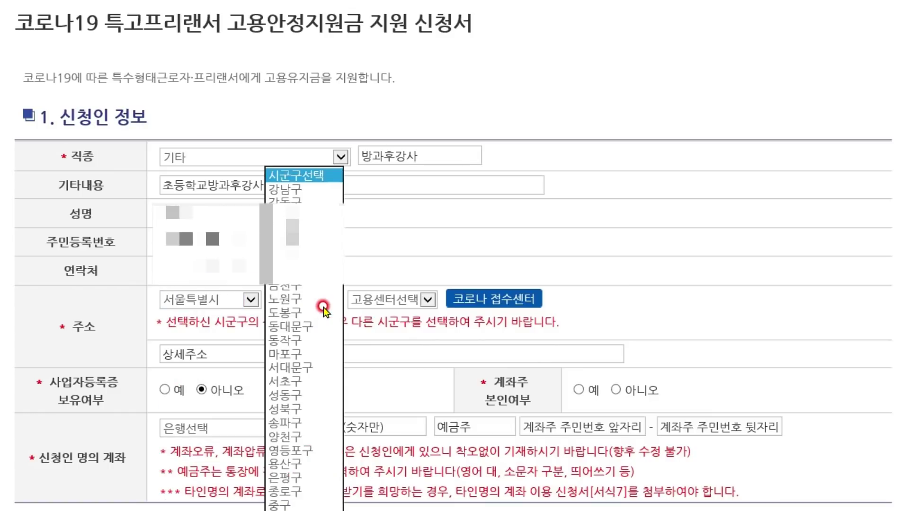
left_click(284, 510)
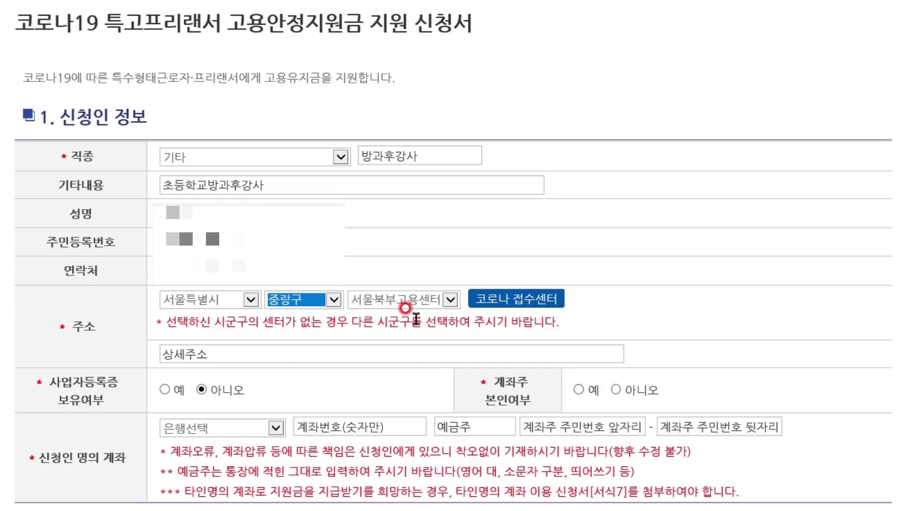
left_click(358, 354)
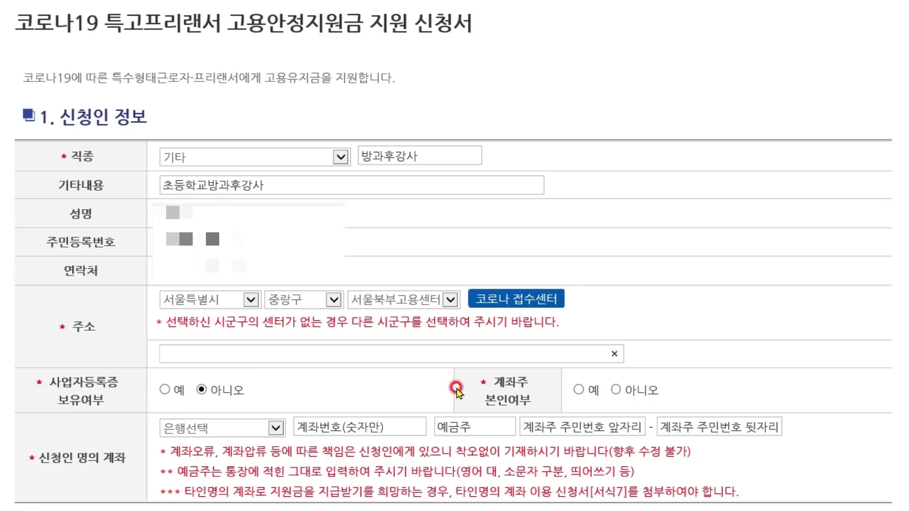
left_click(594, 389)
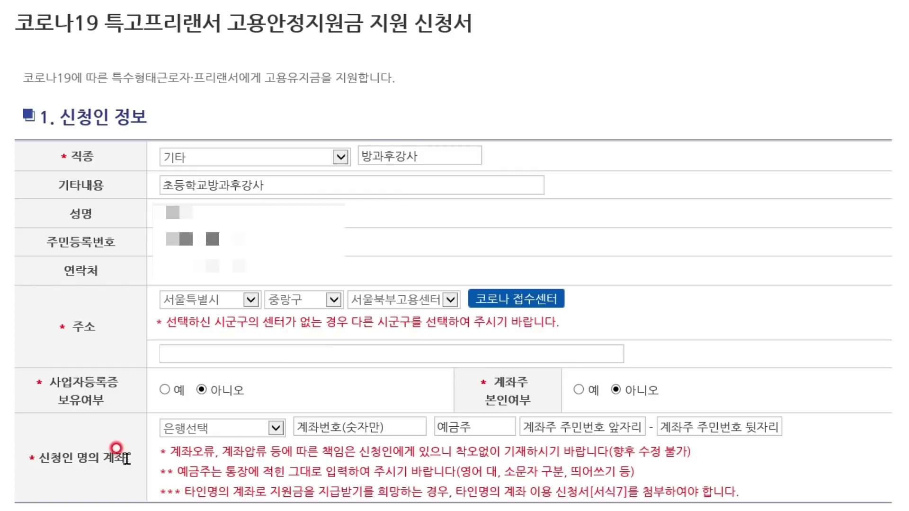
Choose 국민은행 as the applicant's bank and go to the account number field
left_click(208, 429)
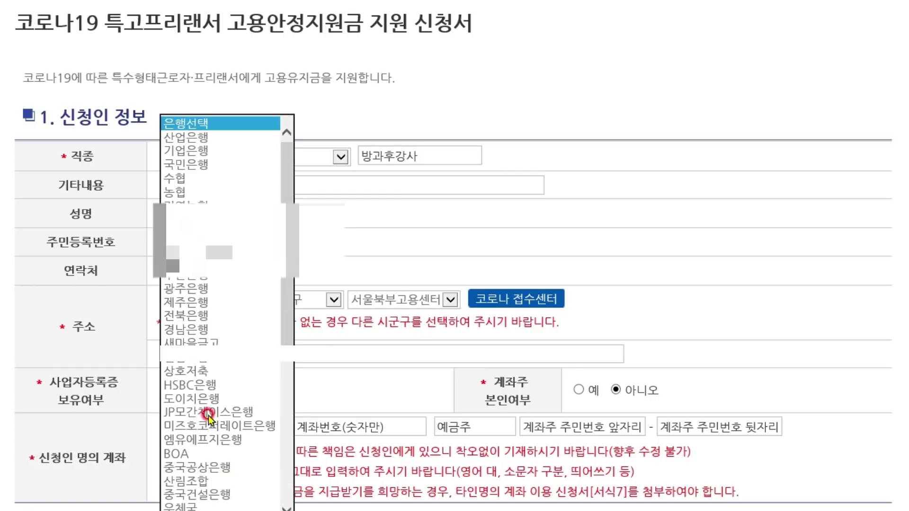
left_click(196, 164)
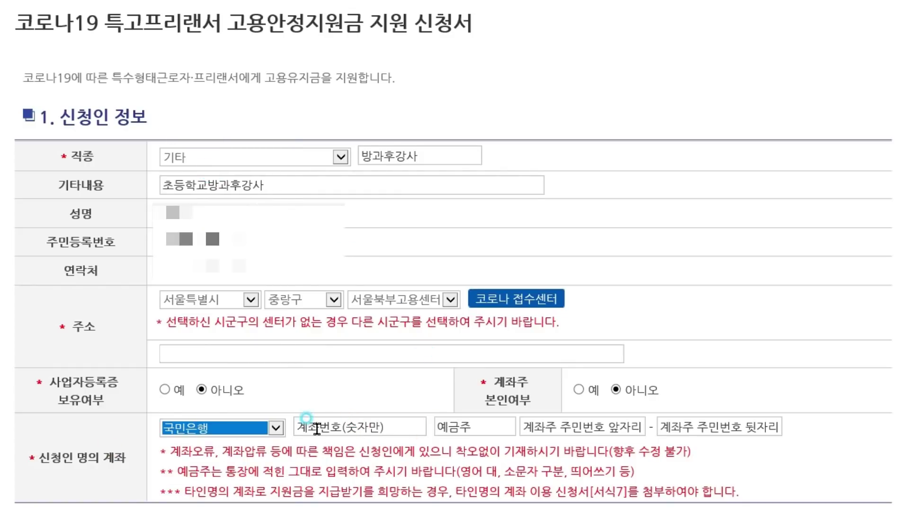
left_click(369, 427)
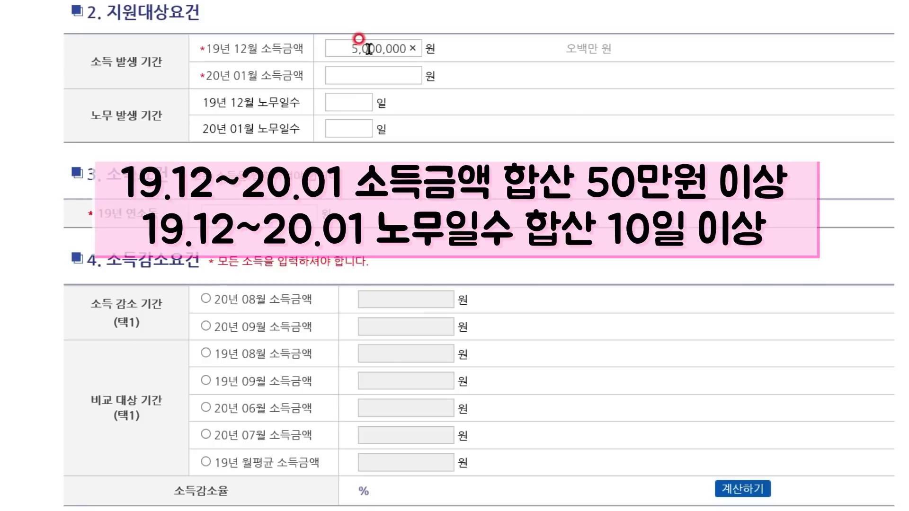
Enter 0 work days for January 2020 and 20,000,000 won as the 2019 annual income
left_click(373, 75)
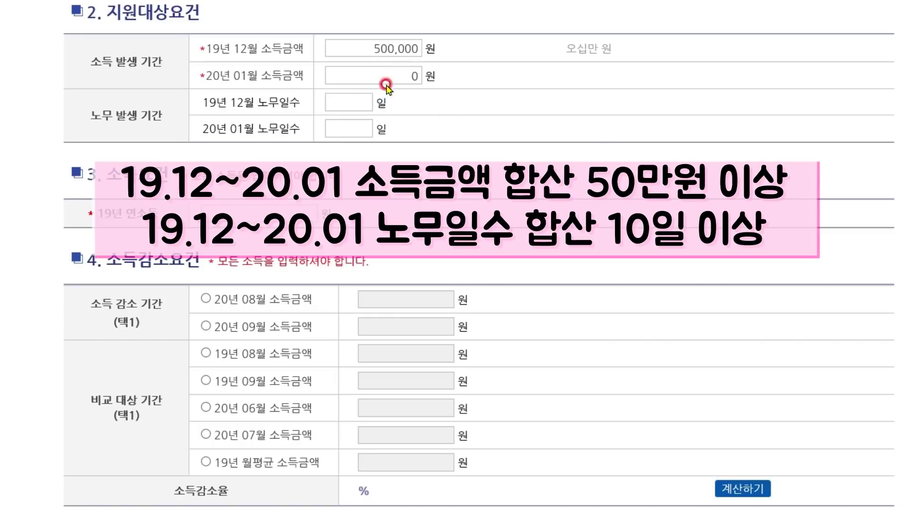
left_click(134, 110)
left_click(334, 101)
left_click(451, 103)
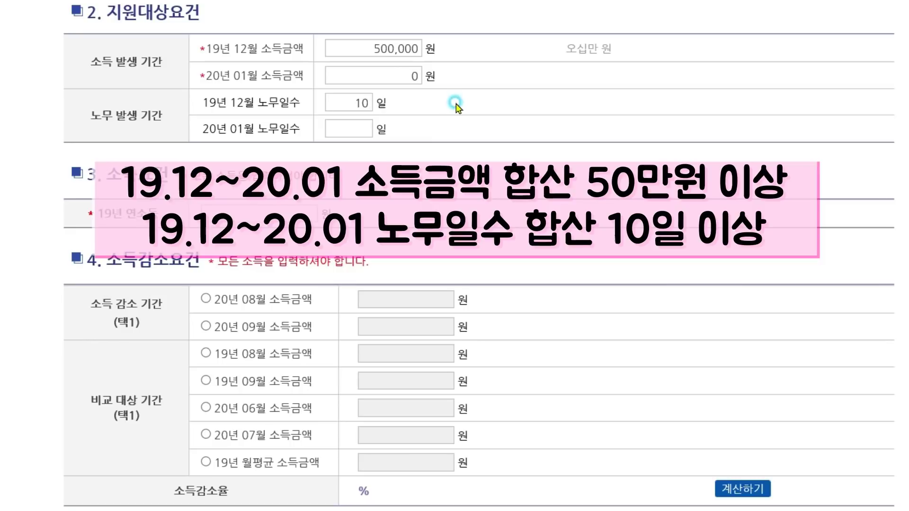
left_click(335, 125)
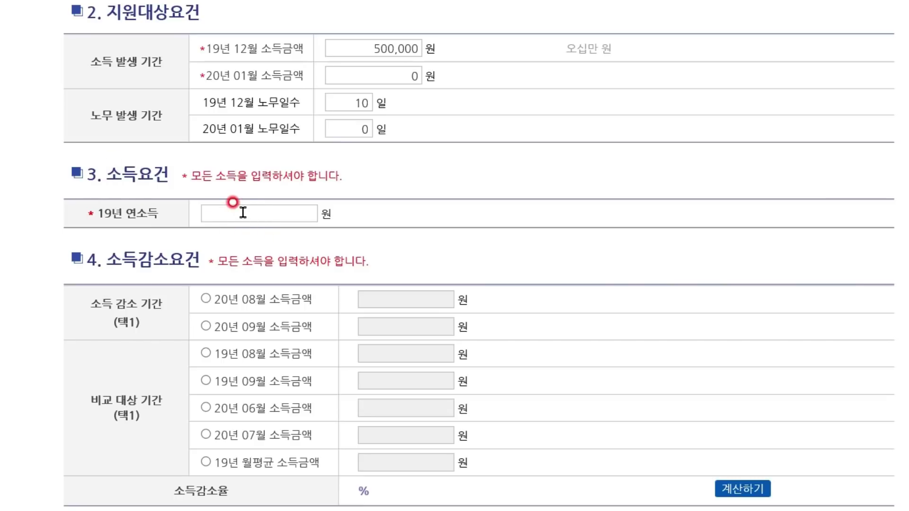
left_click(243, 213)
left_click(429, 179)
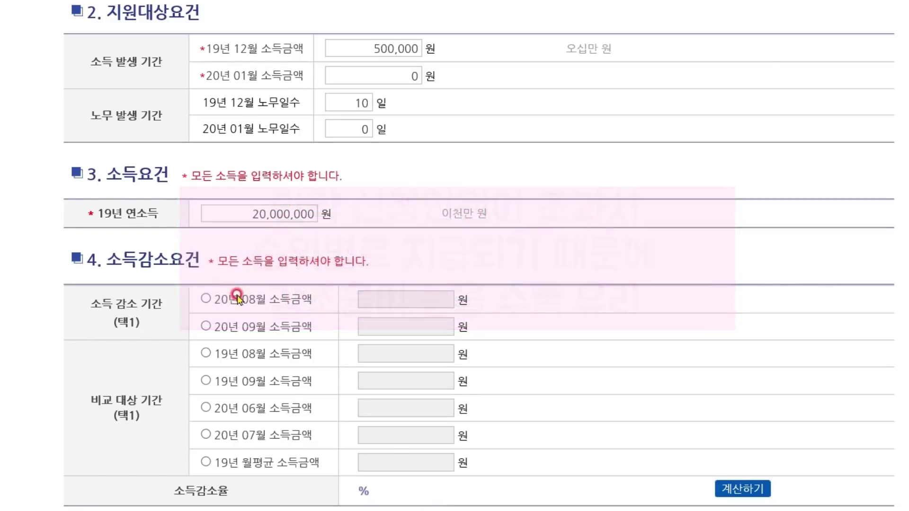
Compare August 2020 income 1,500,000 won with August 2019's 2,000,000 won, yielding a 25% decline
left_click(206, 300)
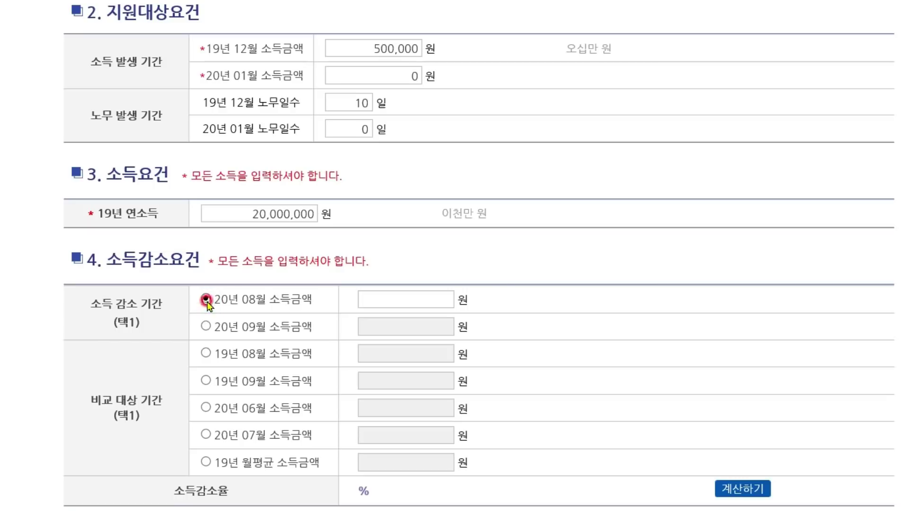
left_click(206, 353)
left_click(434, 296)
left_click(412, 354)
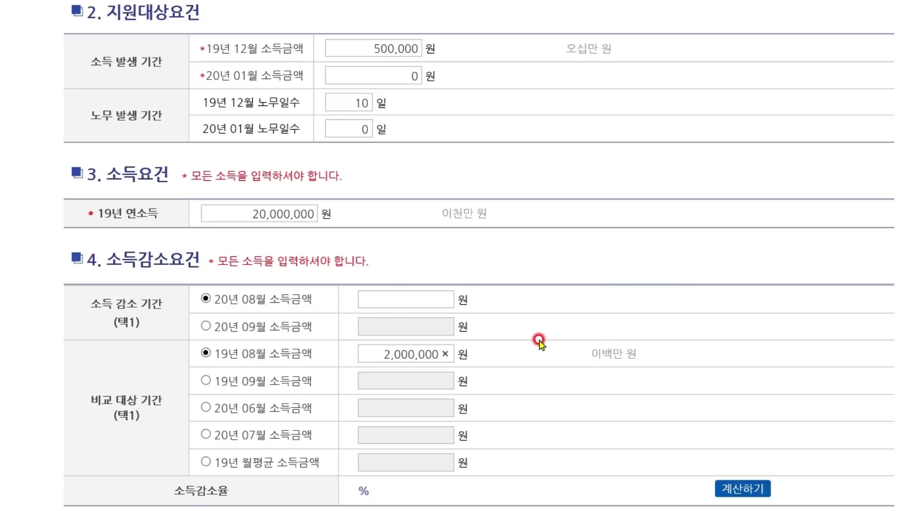
left_click(433, 292)
type("1500000")
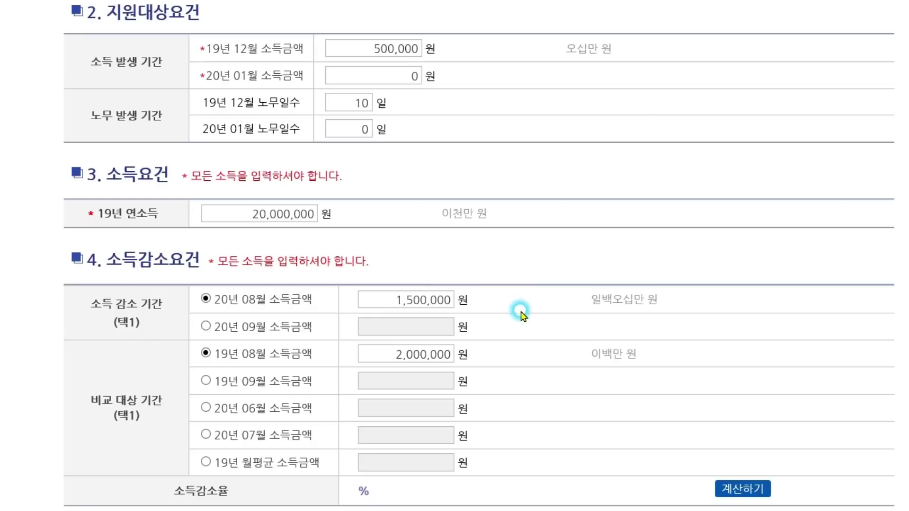
left_click(727, 488)
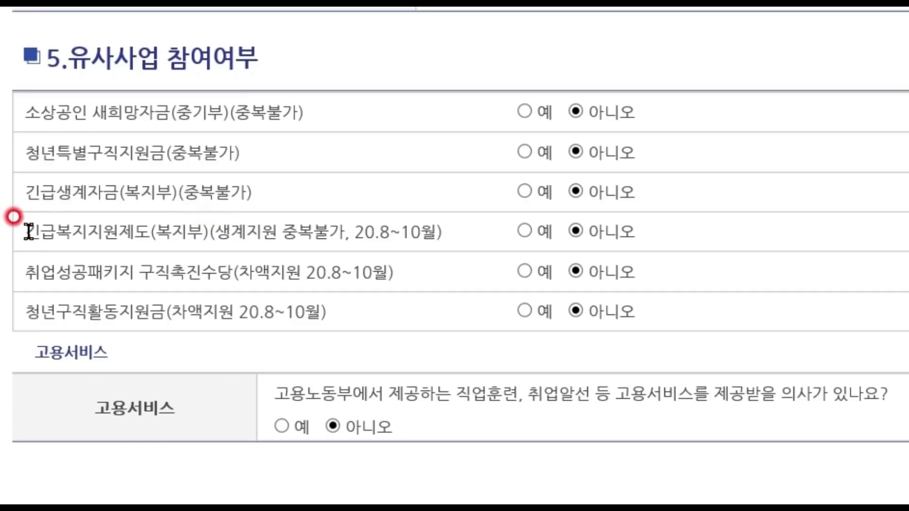
left_click_drag(29, 232, 446, 235)
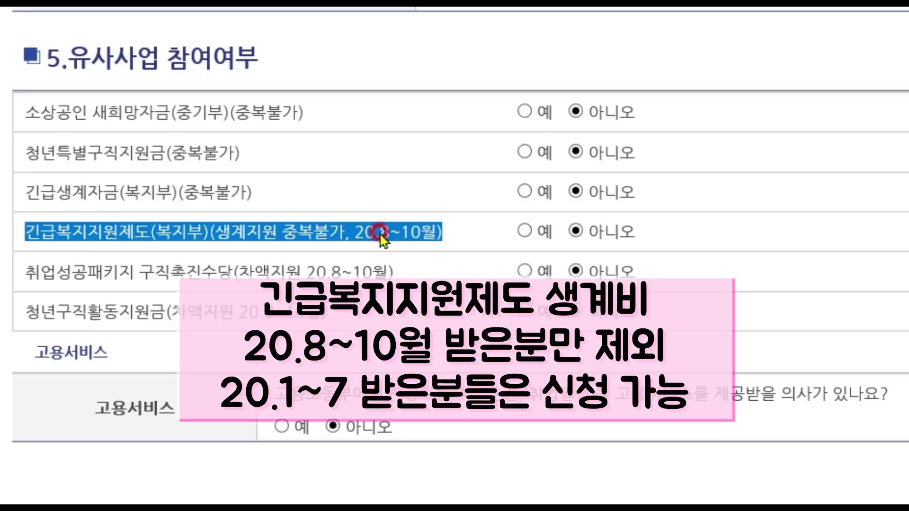
left_click(459, 215)
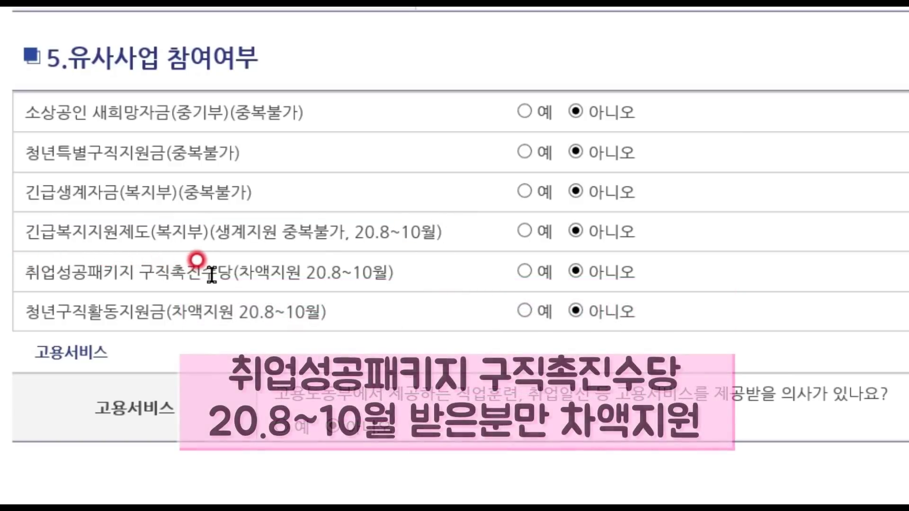
left_click_drag(307, 274, 401, 274)
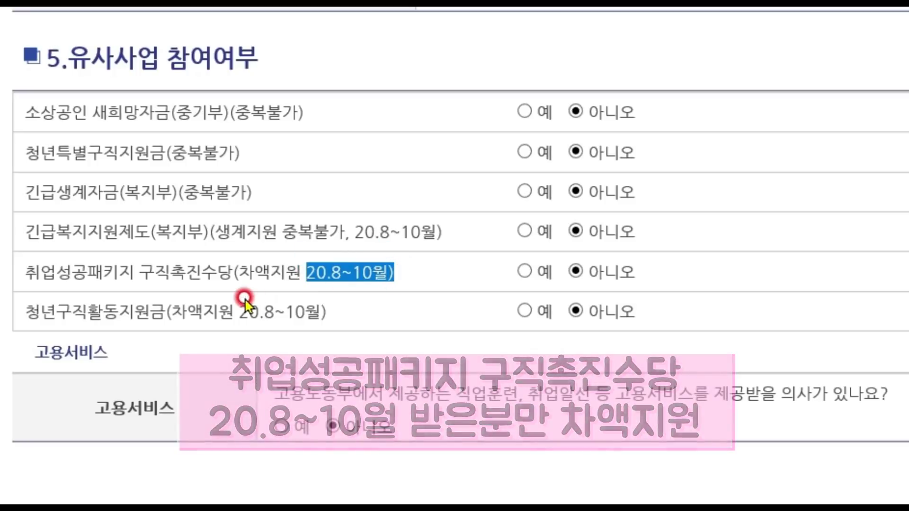
left_click(19, 315)
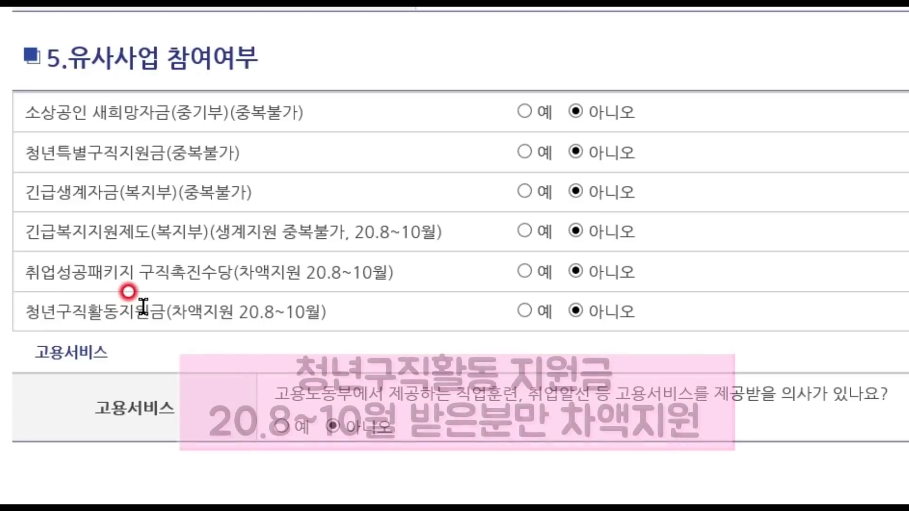
left_click_drag(239, 316, 322, 313)
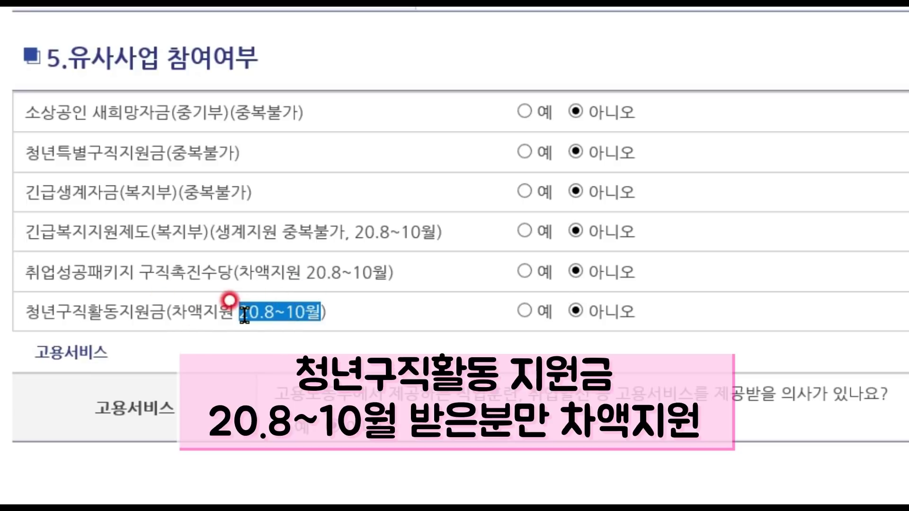
left_click(385, 316)
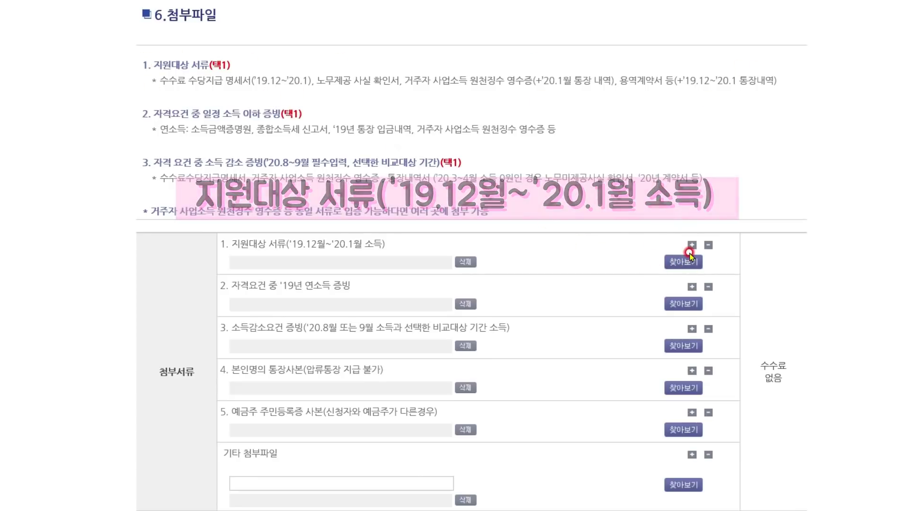
Attach 전체소득4.jpg to the item 1 지원대상 서류 slot
left_click(685, 263)
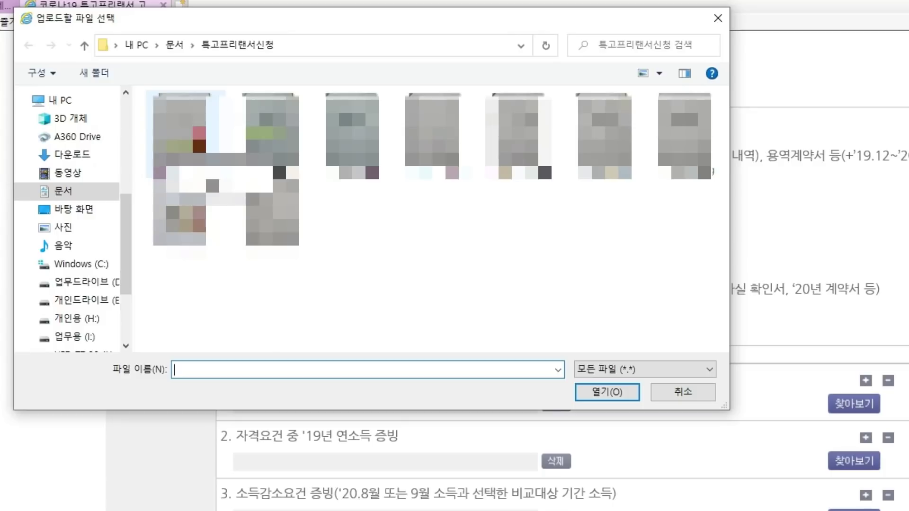
double_click(182, 137)
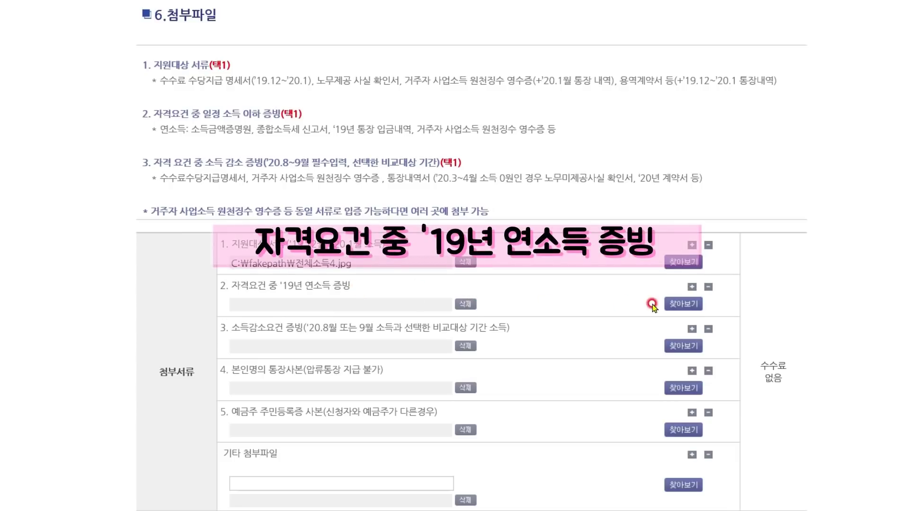
Attach 전체소득1.jpg as the 2019 annual income proof and add extra item 2 file slots
left_click(672, 305)
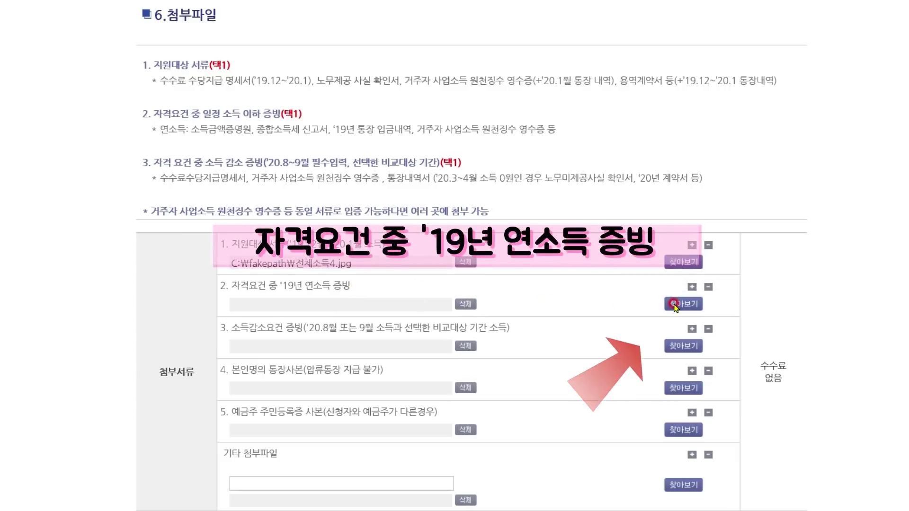
left_click(199, 66)
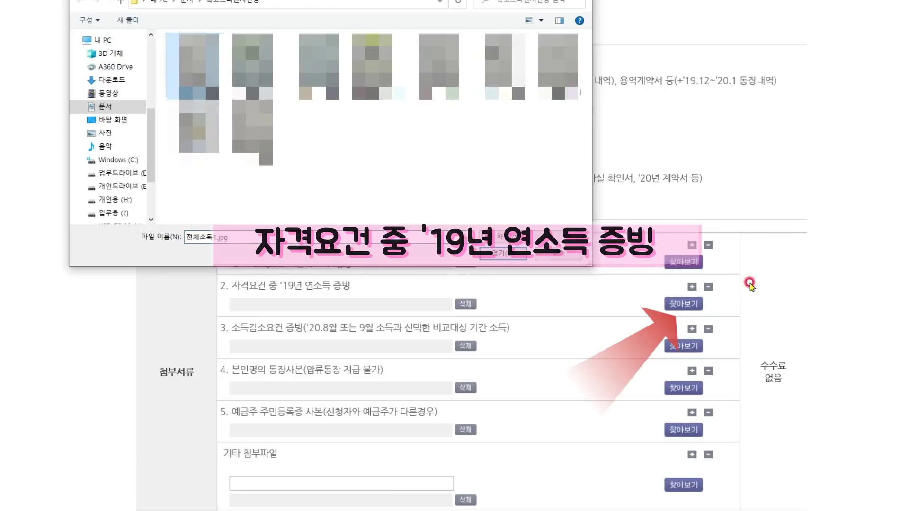
left_click(503, 258)
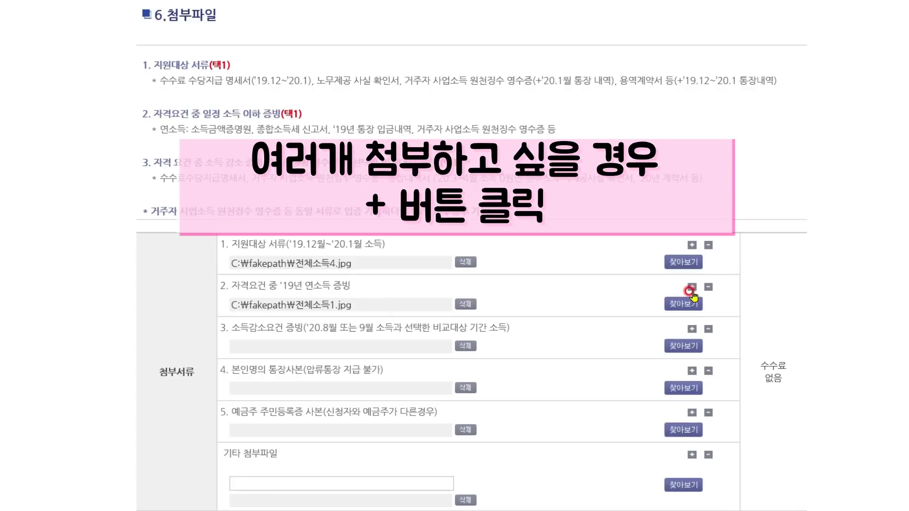
left_click(692, 287)
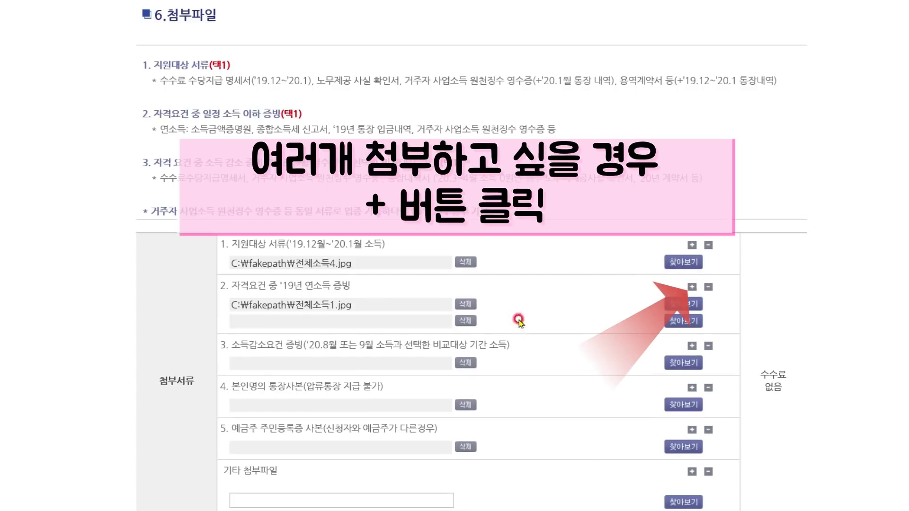
left_click(691, 286)
left_click(692, 287)
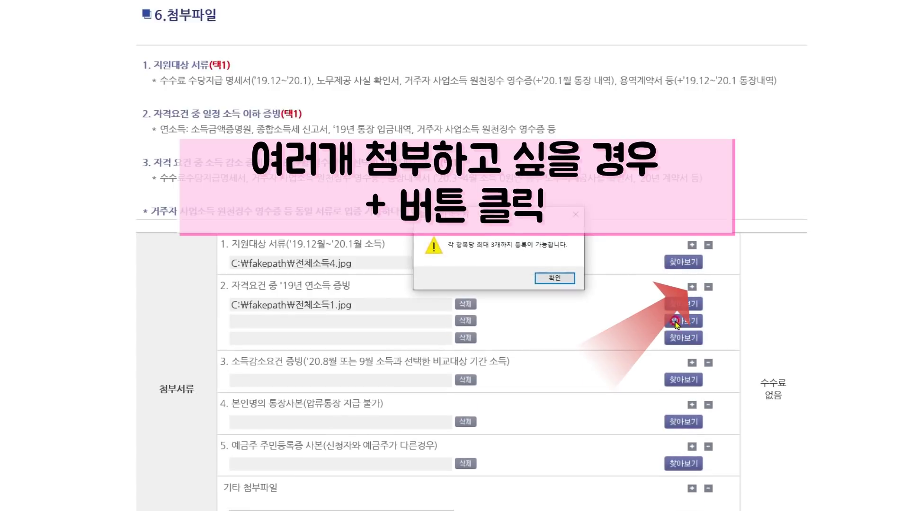
left_click(555, 279)
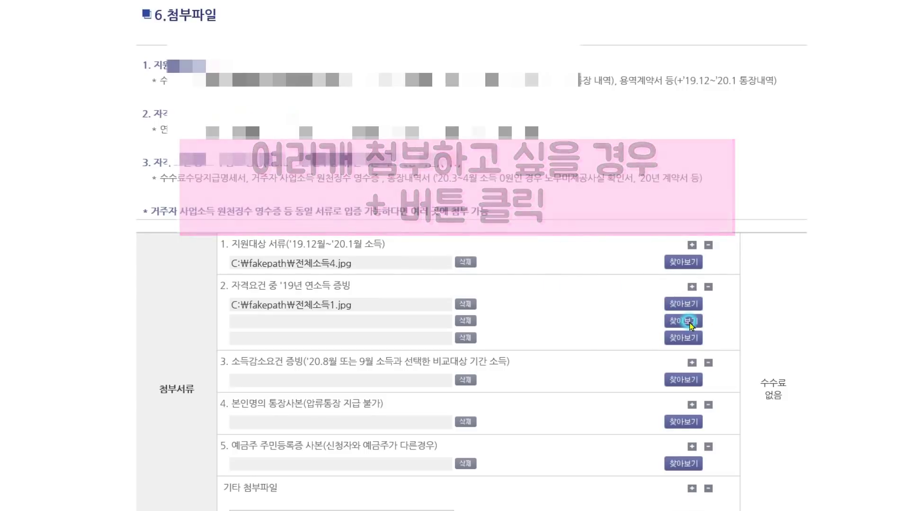
Attach 전체소득2.jpg and 전체소득3.jpg to item 2's second and third slots
left_click(683, 321)
left_click(254, 64)
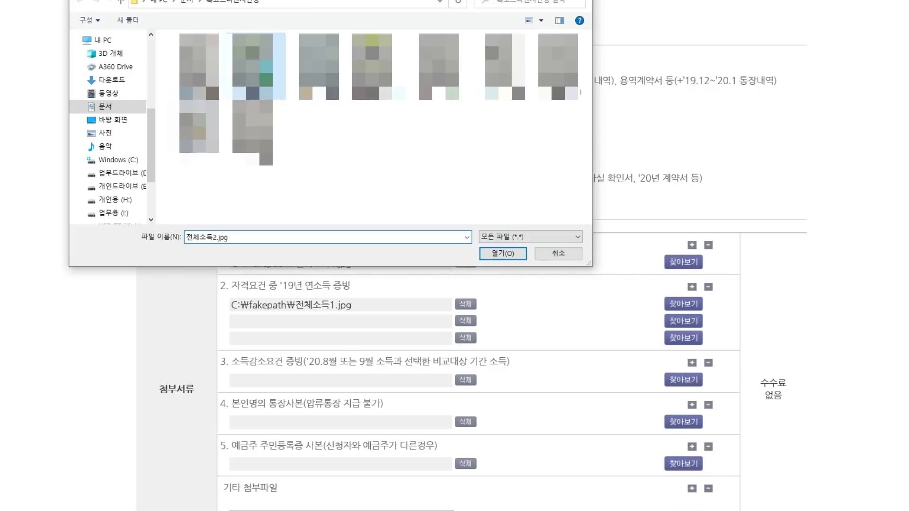
left_click(505, 254)
left_click(693, 339)
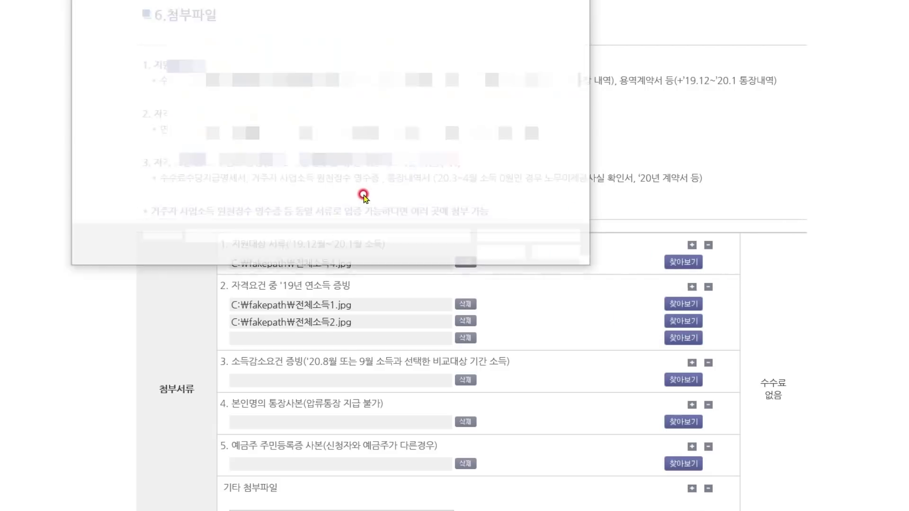
left_click(319, 66)
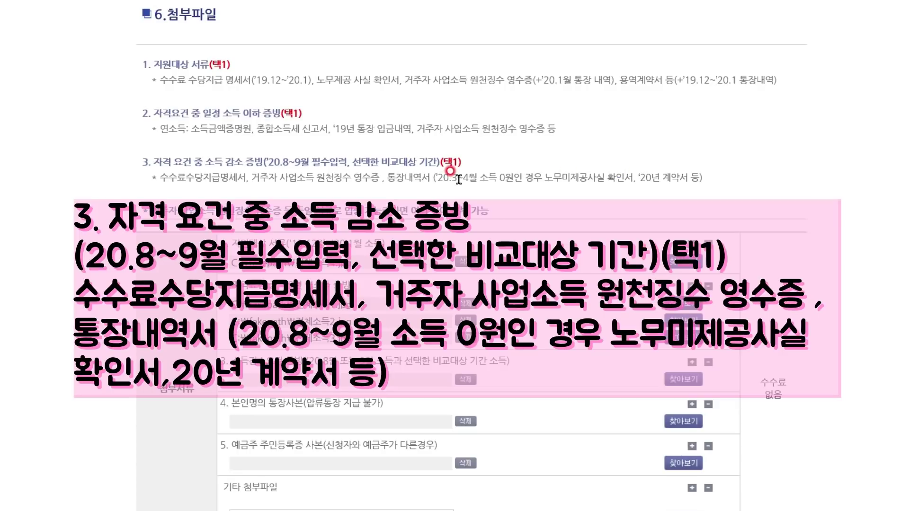
Review the item 3 note, then attach 전체소득5.jpg and 전체소득6.jpg as income-decrease proof
left_click_drag(452, 178, 469, 183)
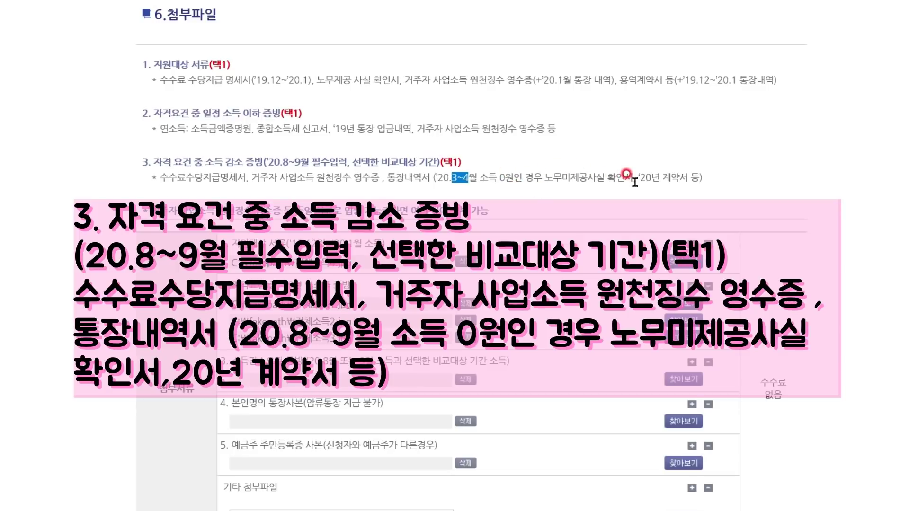
left_click_drag(636, 181, 690, 177)
left_click(657, 199)
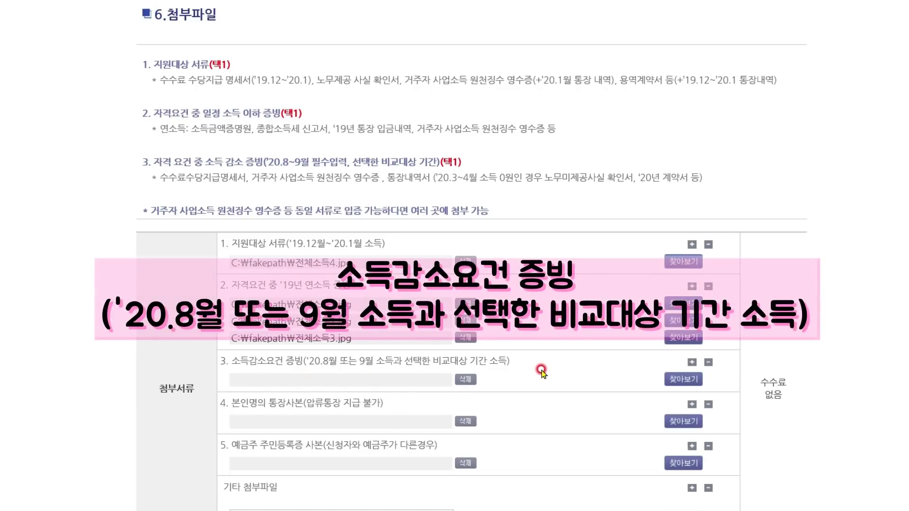
left_click(672, 379)
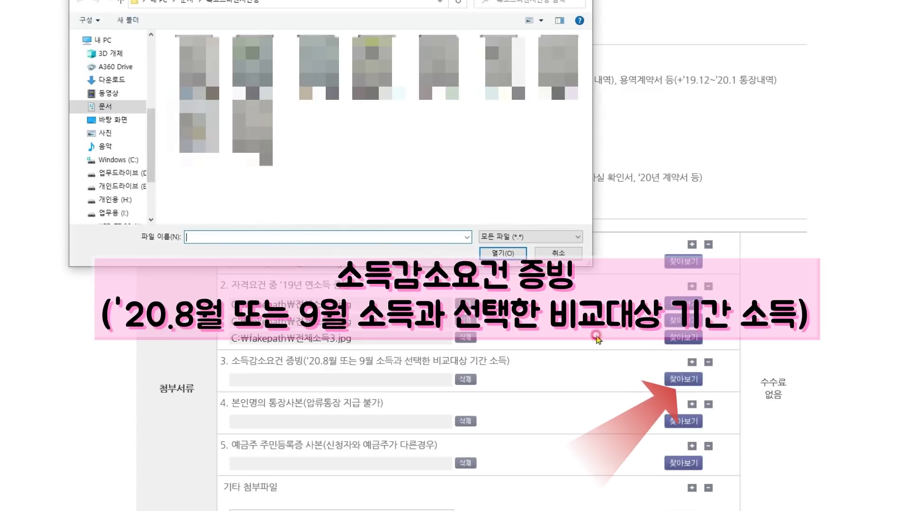
double_click(439, 71)
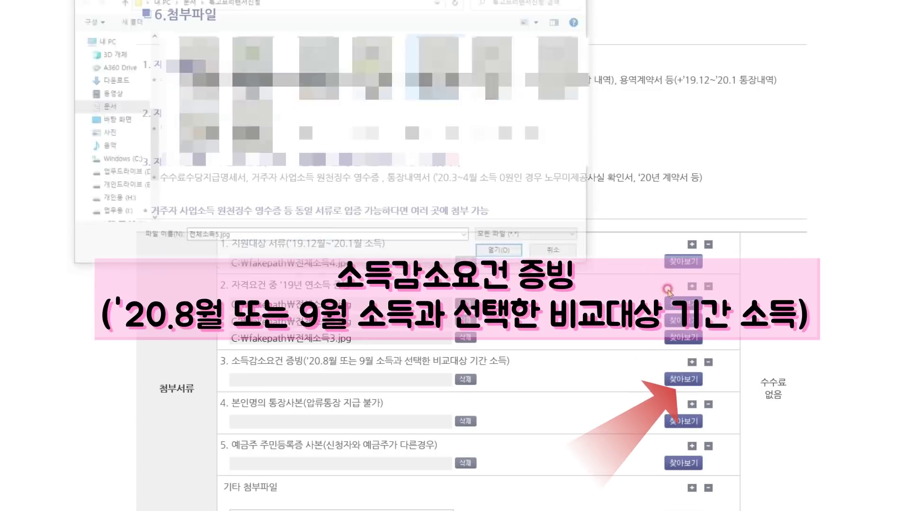
left_click(691, 362)
left_click(673, 396)
double_click(502, 66)
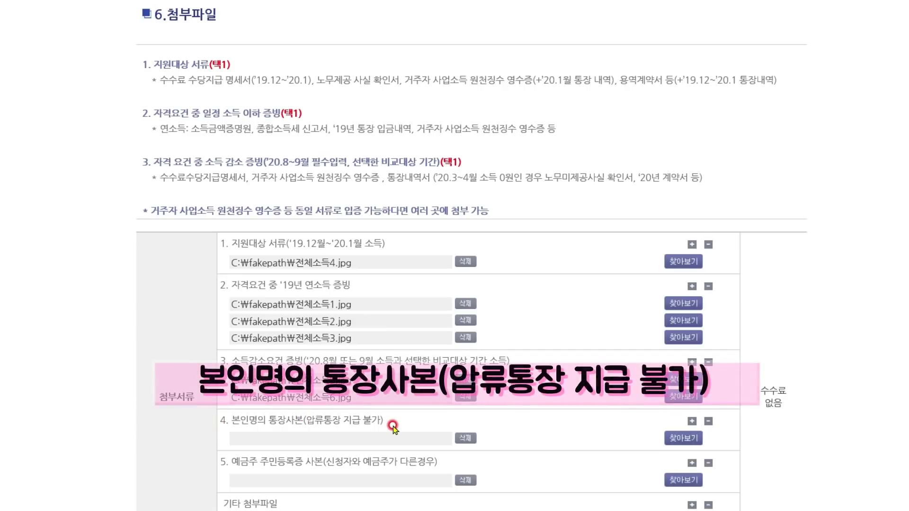
Attach 통장.jpg as the bankbook copy and 증.jpg as the account holder's ID copy
left_click(684, 440)
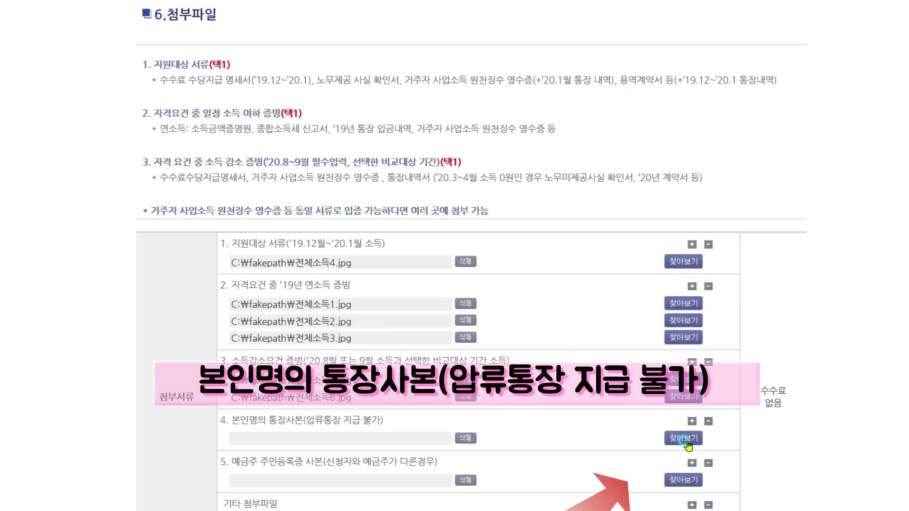
double_click(252, 133)
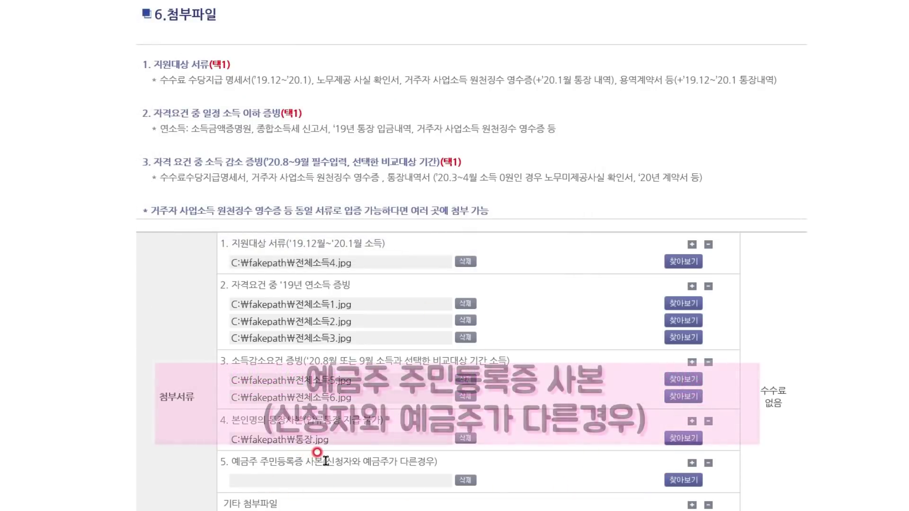
left_click(678, 479)
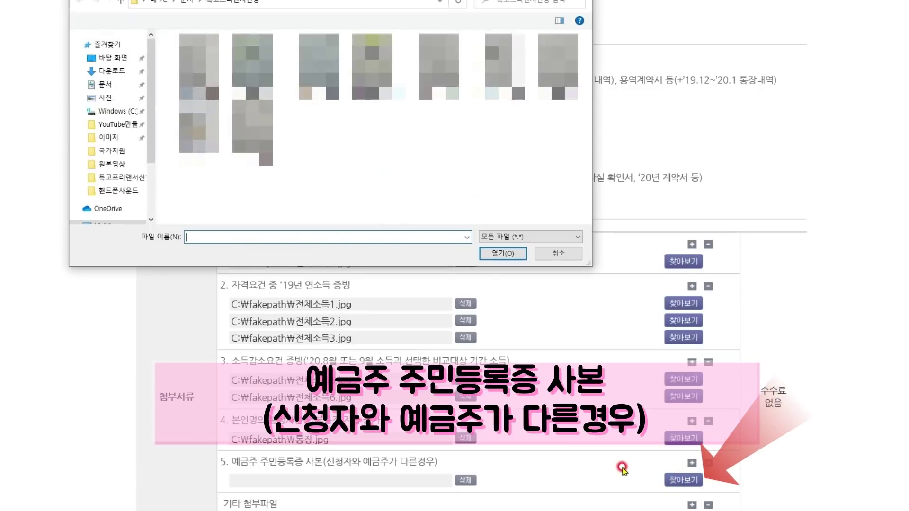
double_click(195, 132)
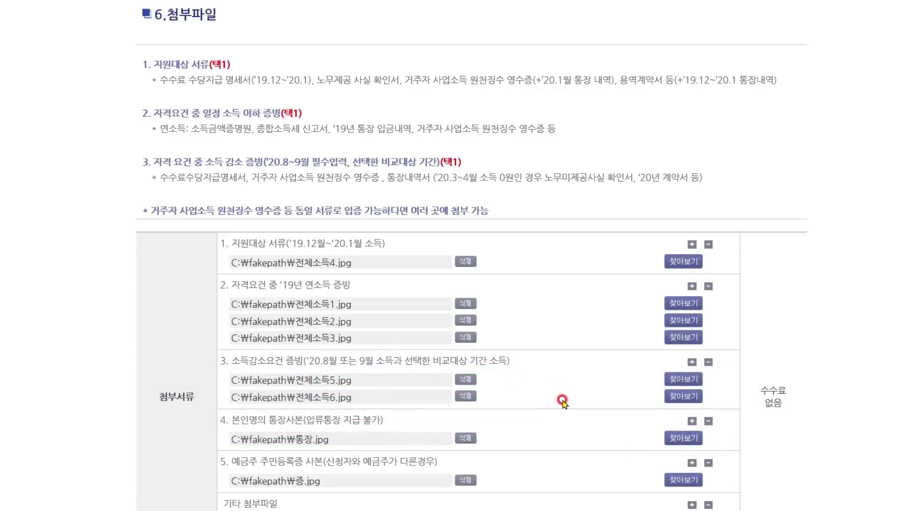
Scroll down to read the red notes on file size, allowed types and upload failures
scroll(562, 401, "down", 3)
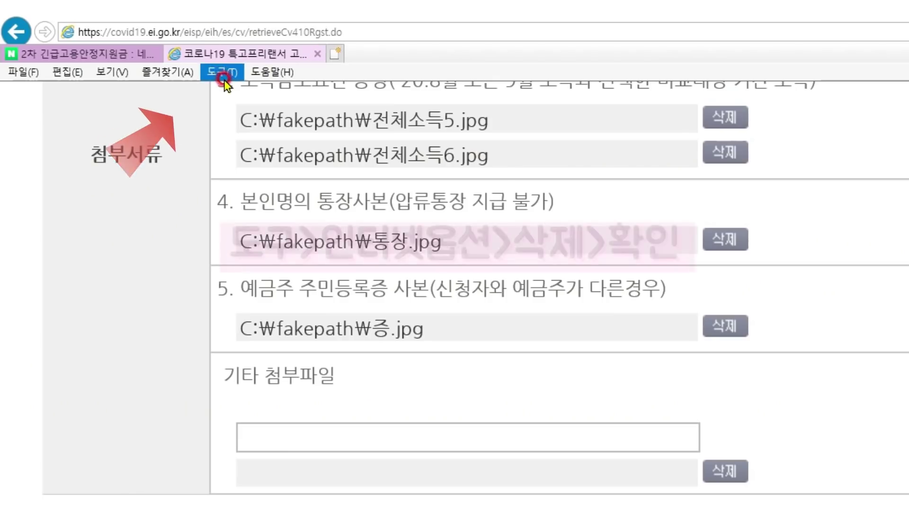
left_click(223, 22)
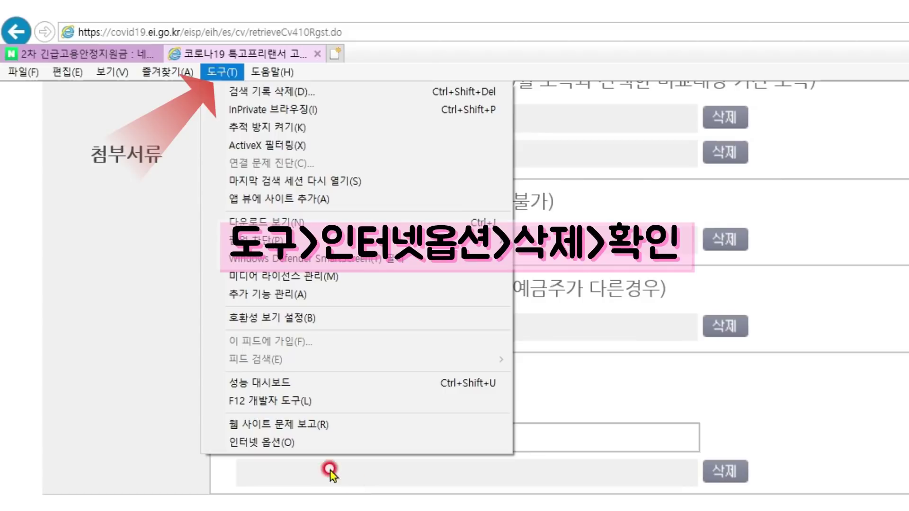
left_click(271, 445)
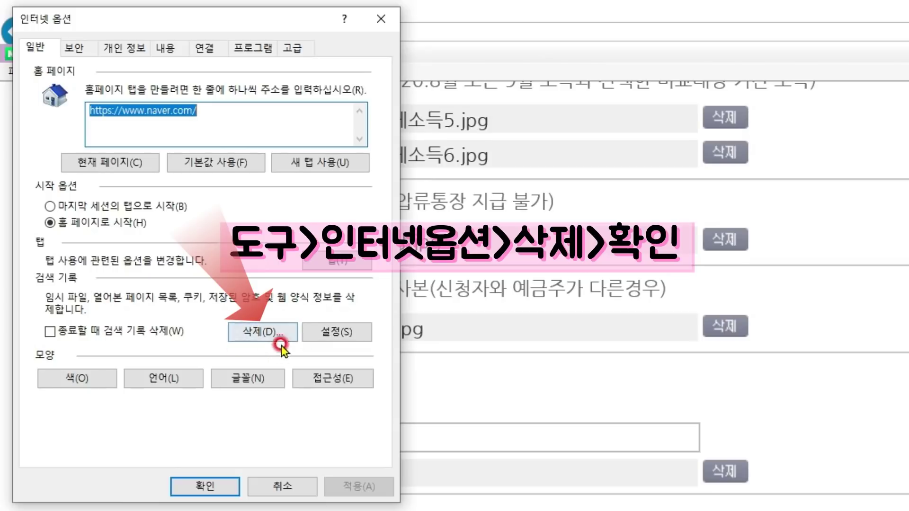
left_click(216, 490)
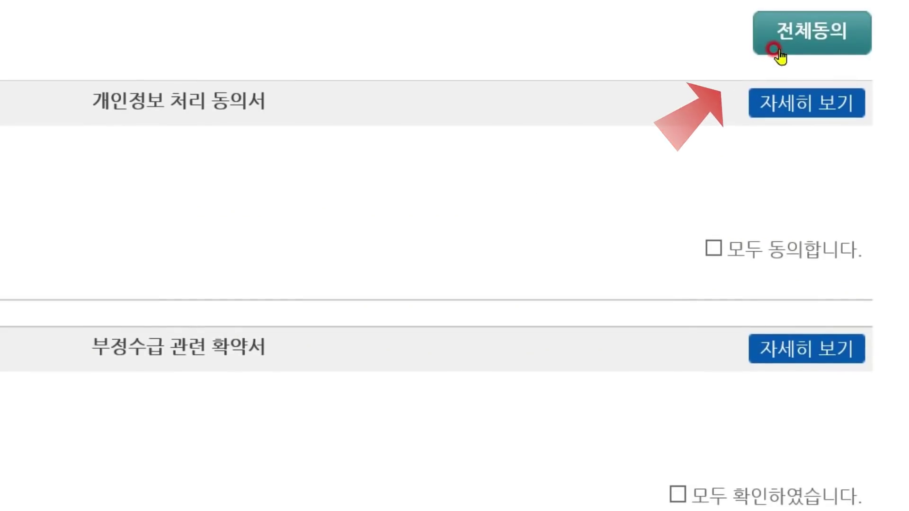
Accept every consent form with 전체동의 and scroll through to check the agreements
left_click(773, 48)
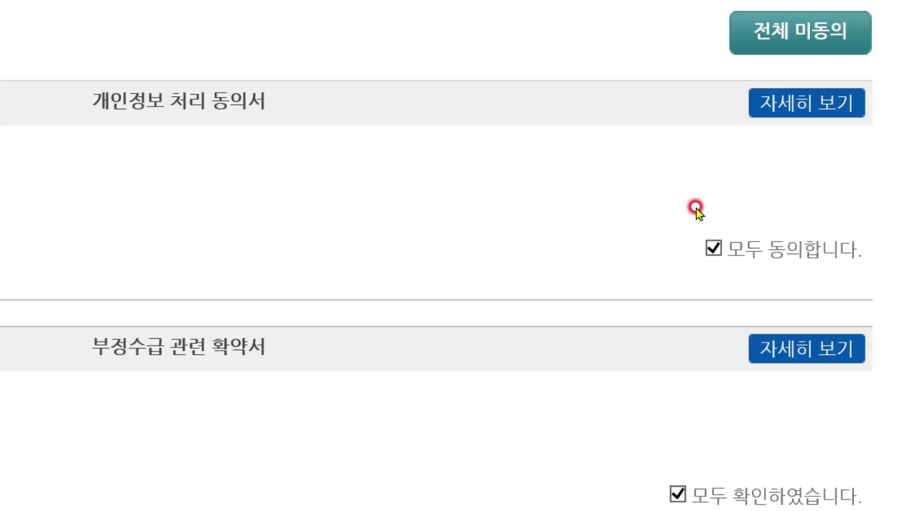
scroll(696, 208, "down", 4)
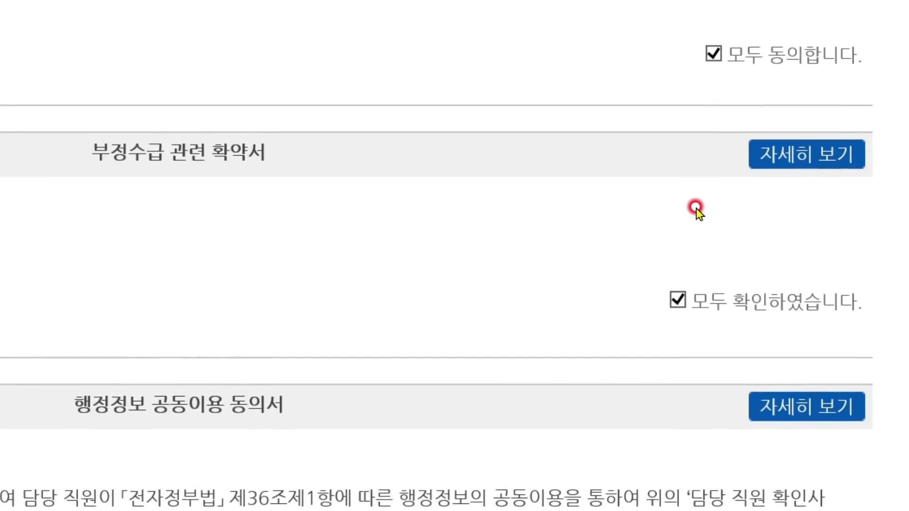
scroll(696, 208, "down", 4)
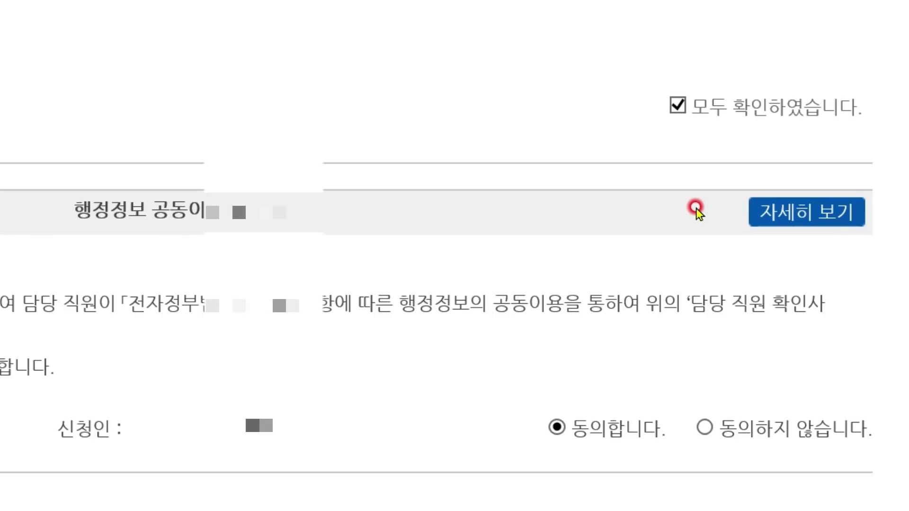
scroll(696, 208, "down", 8)
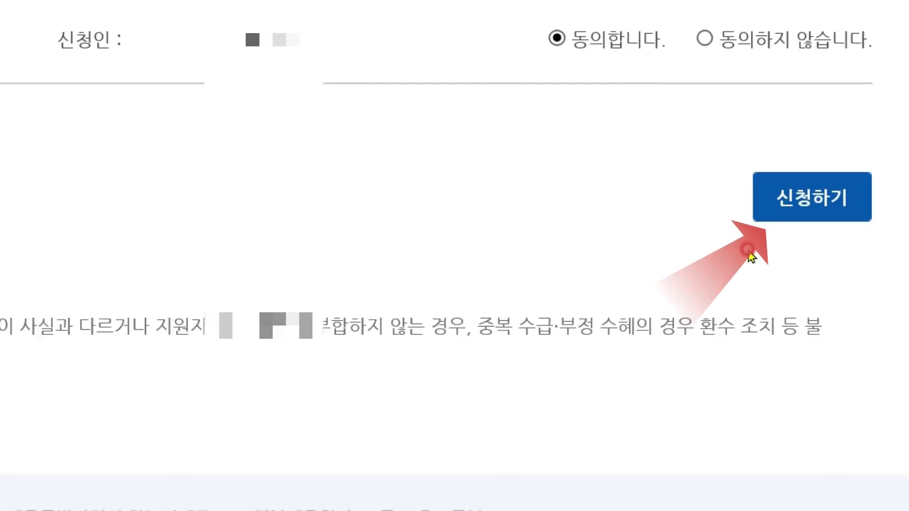
scroll(535, 311, "up", 4)
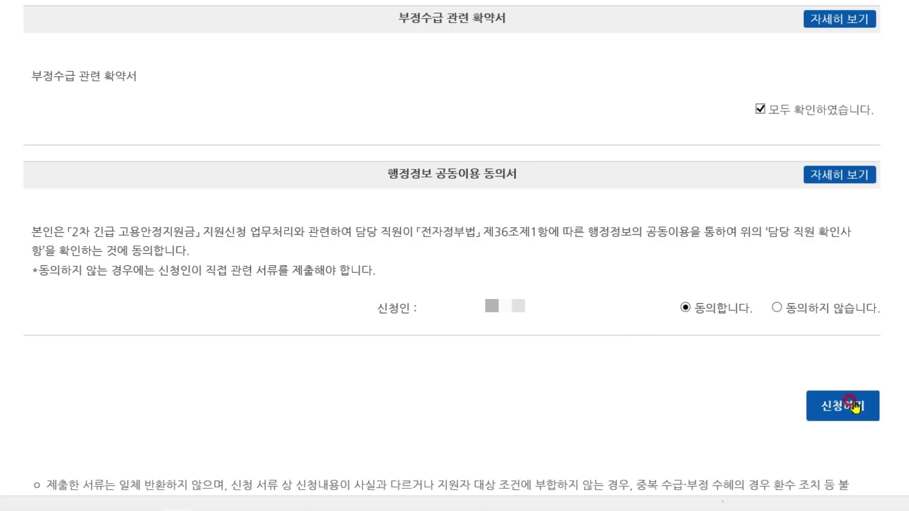
Submit the application, accepting the no-changes warning and confirmation, to reach status 접수완료 dated 20/10/12
left_click(842, 406)
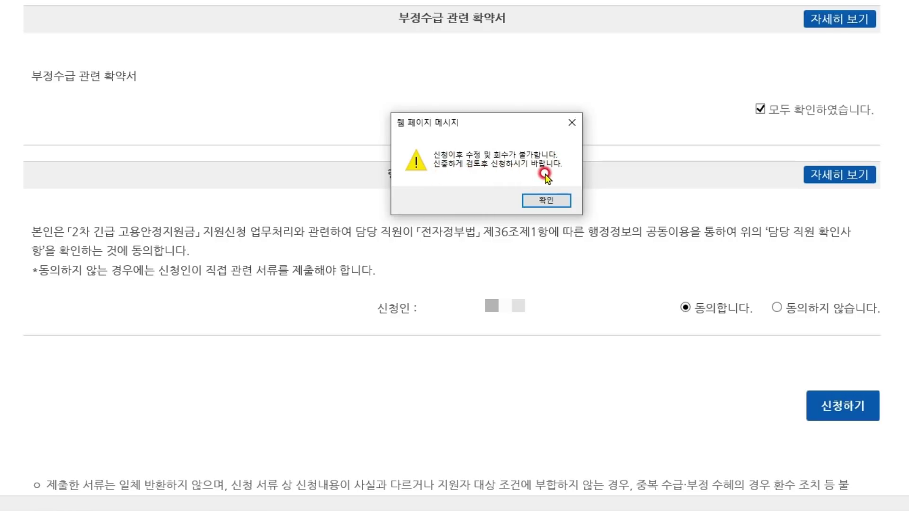
left_click(550, 205)
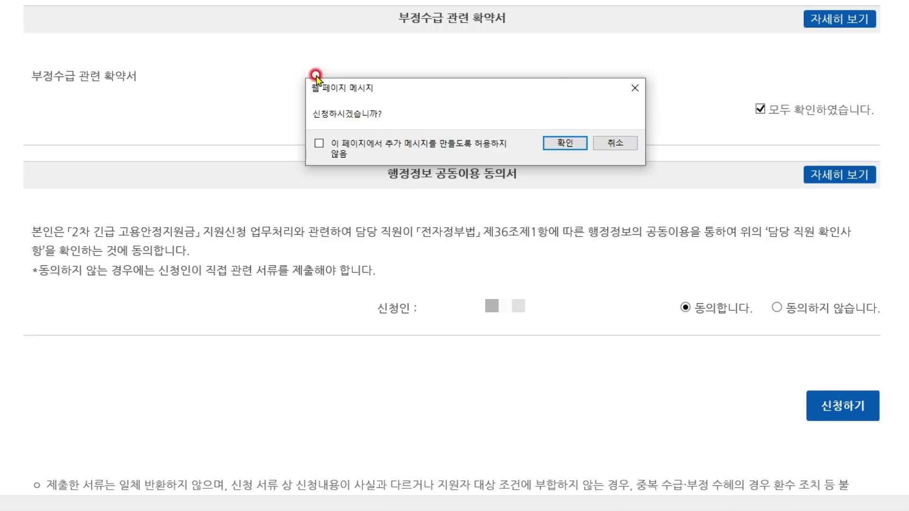
left_click(576, 147)
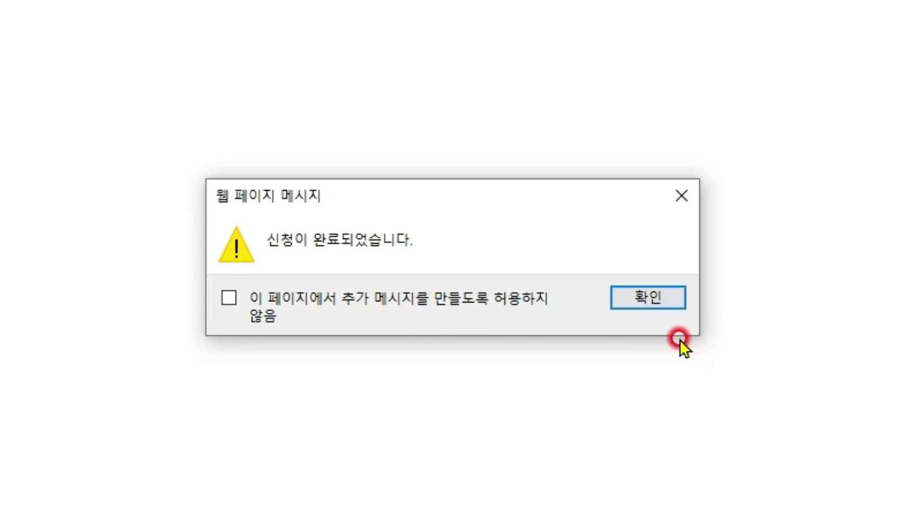
key("Return")
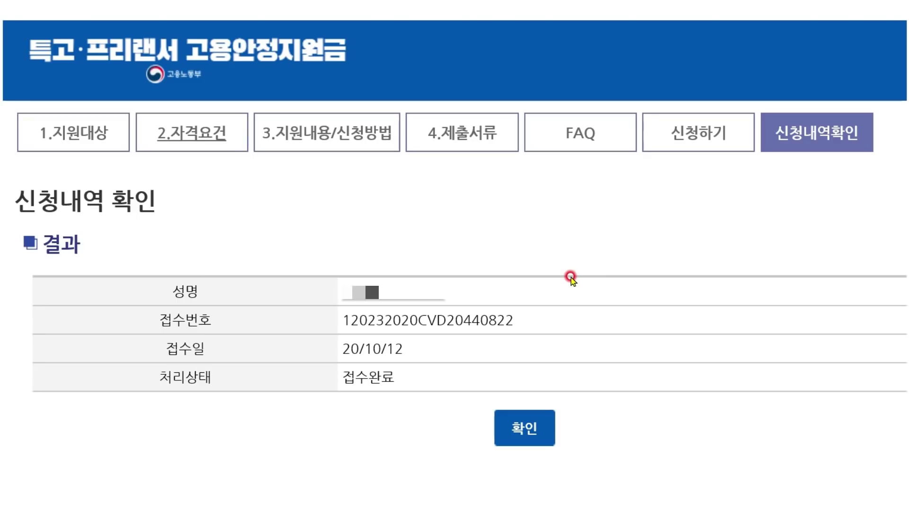